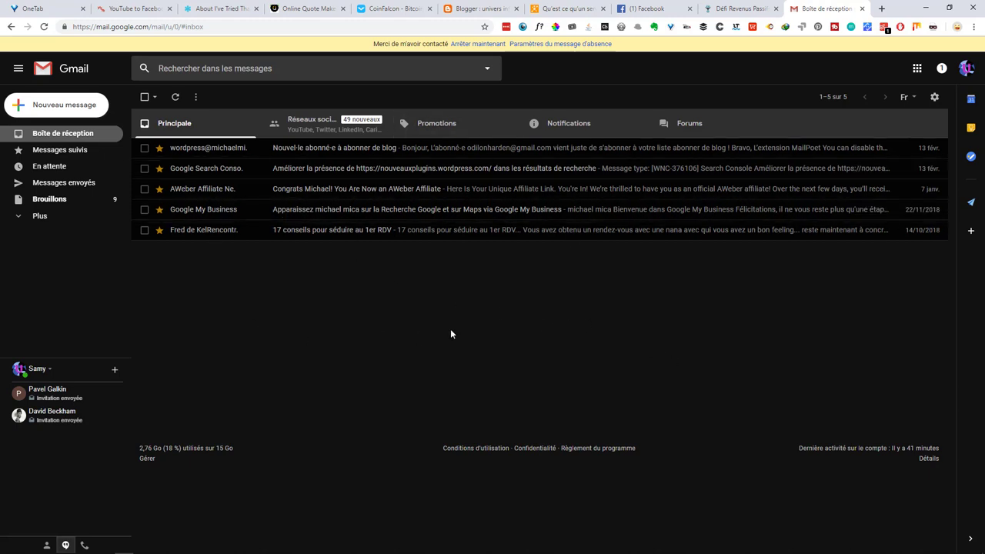
# - Open the general mail settings and examine the automatic reply section down to the save options
pyautogui.click(27, 219)
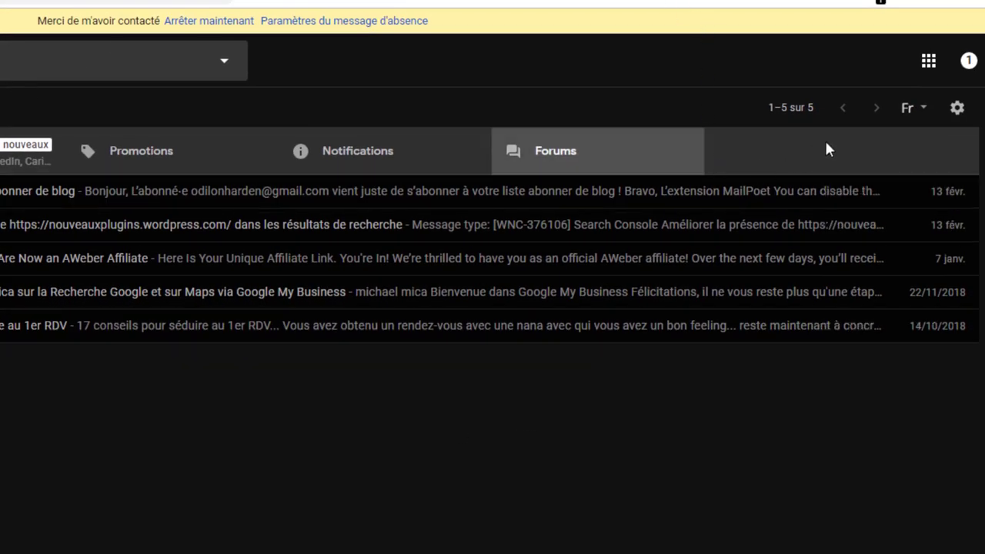
pyautogui.click(958, 111)
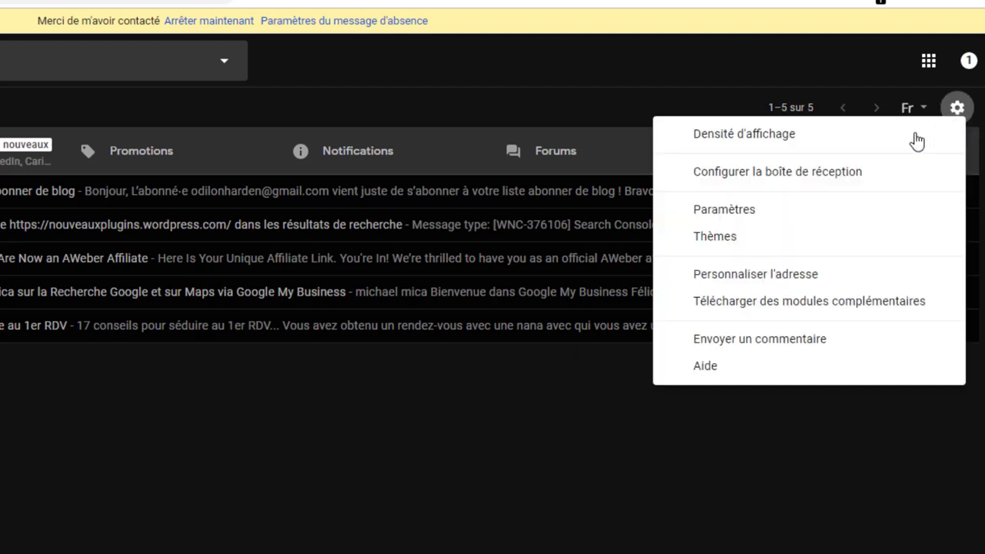
pyautogui.click(722, 219)
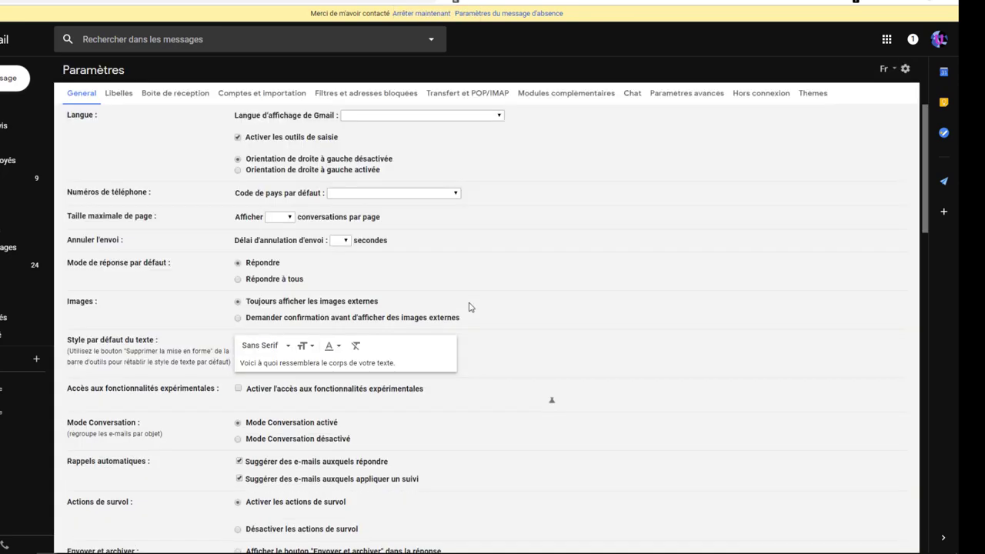
pyautogui.scroll(-20, 795, 249)
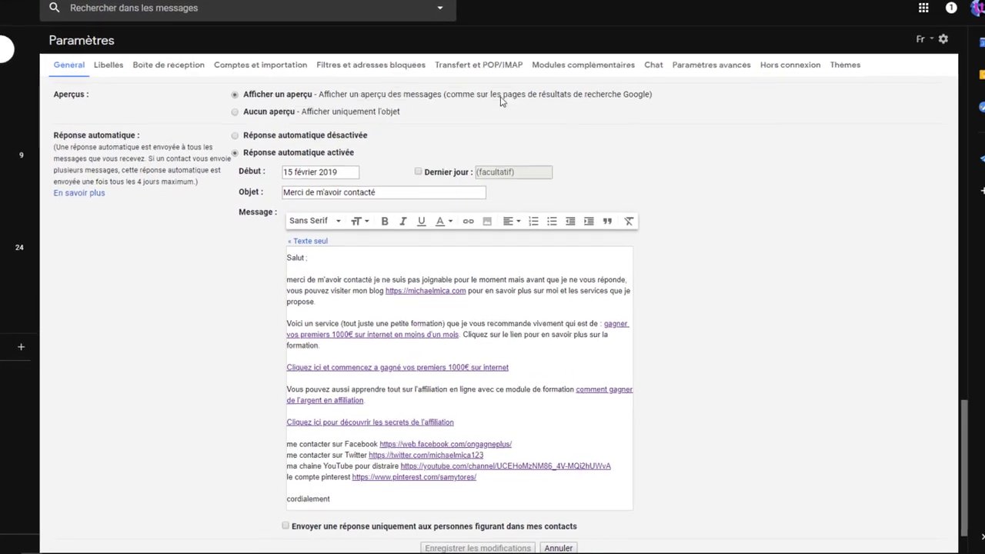
pyautogui.scroll(-1, 624, 201)
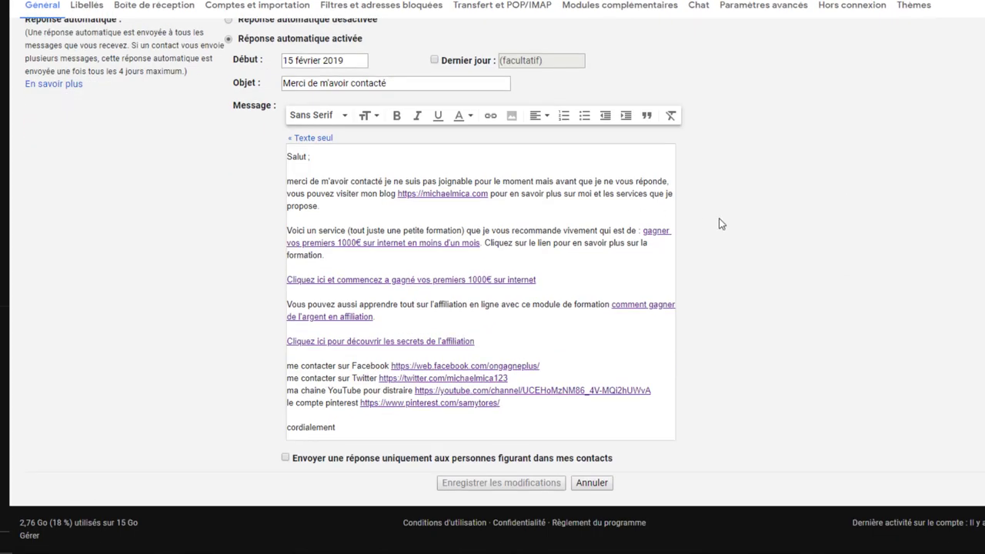
pyautogui.scroll(1, 719, 223)
pyautogui.scroll(1, 719, 223)
pyautogui.scroll(-2, 719, 224)
pyautogui.scroll(2, 303, 160)
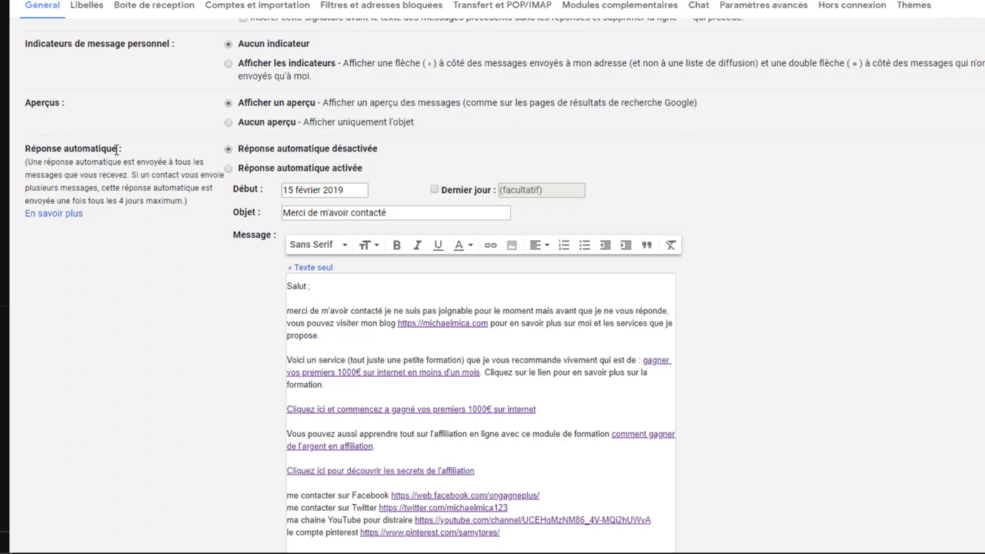
# - Enable the automatic reply's last-day option, open its date calendar, and disable the option again
pyautogui.moveTo(122, 149)
pyautogui.mouseDown()
pyautogui.moveTo(51, 149)
pyautogui.moveTo(130, 150)
pyautogui.mouseUp()
pyautogui.click(434, 191)
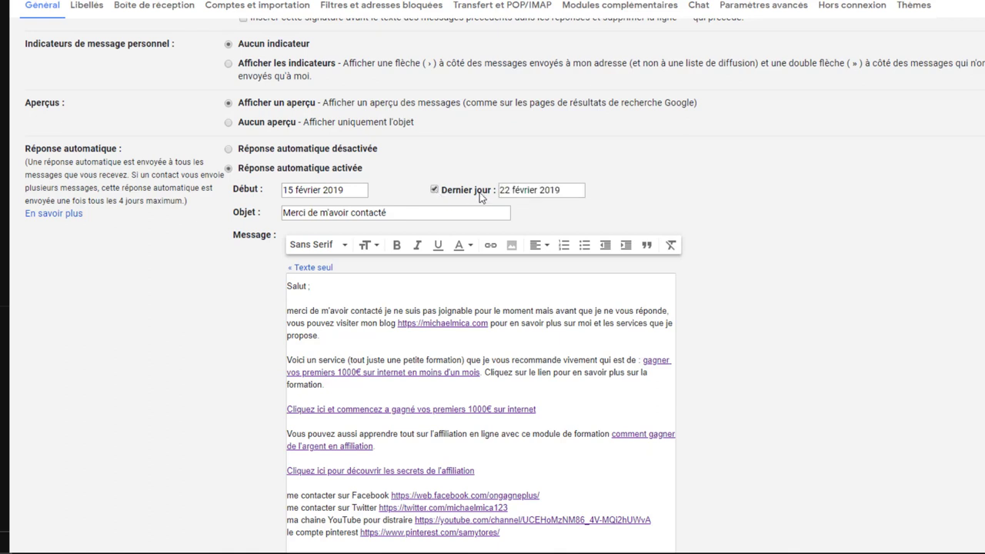
pyautogui.click(522, 189)
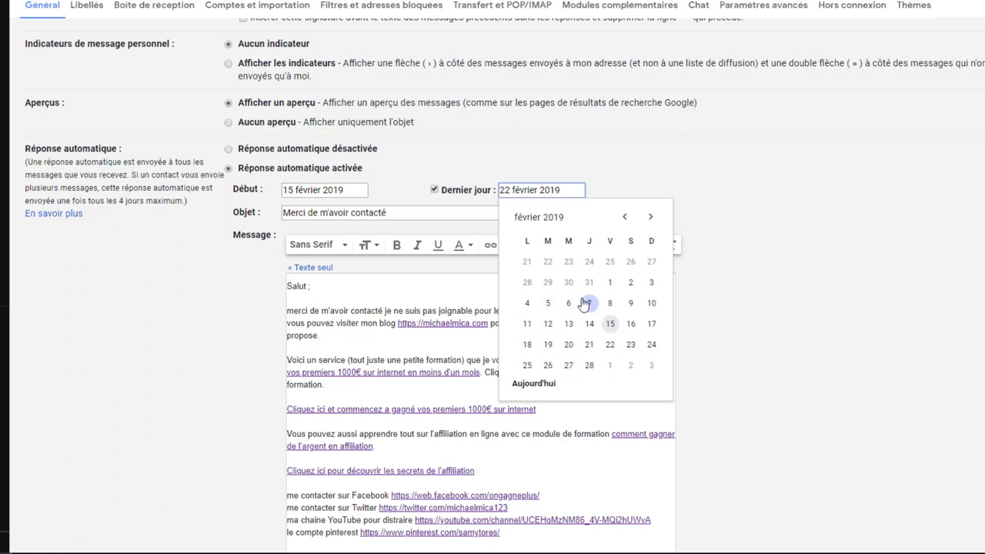
pyautogui.click(436, 193)
pyautogui.click(435, 191)
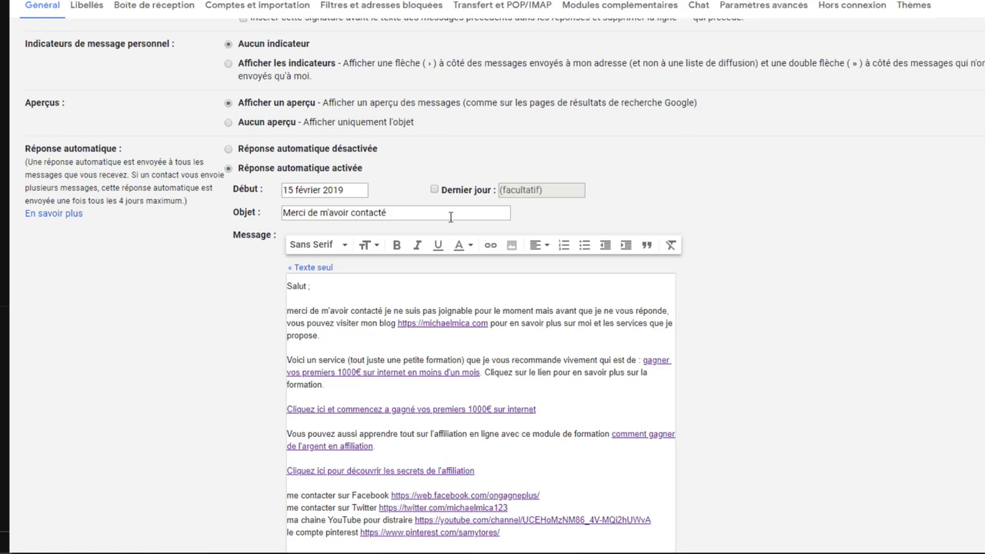
# - Examine the automatic reply's subject and its full message text with the promotional and social links
pyautogui.moveTo(391, 213); pyautogui.dragTo(223, 202)
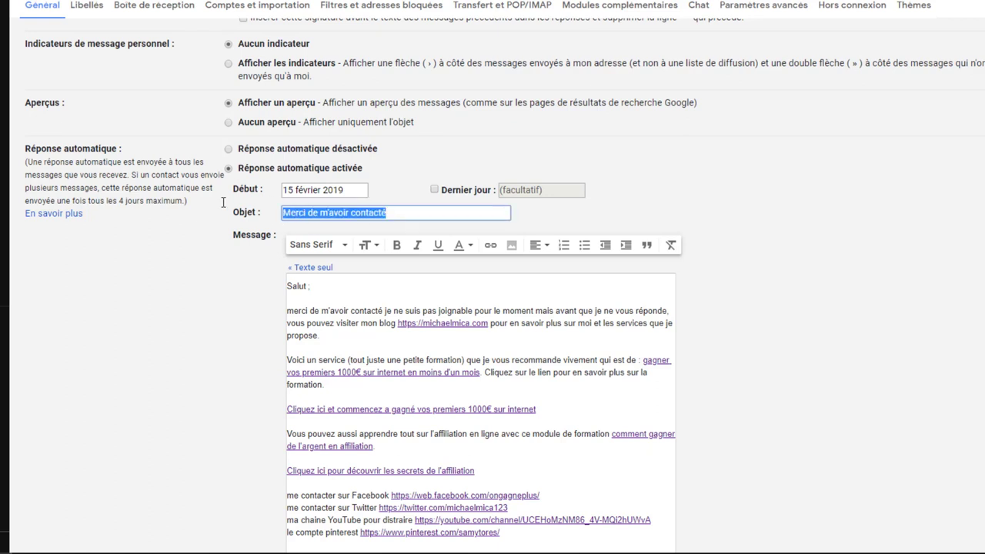
pyautogui.click(456, 222)
pyautogui.scroll(-2, 473, 339)
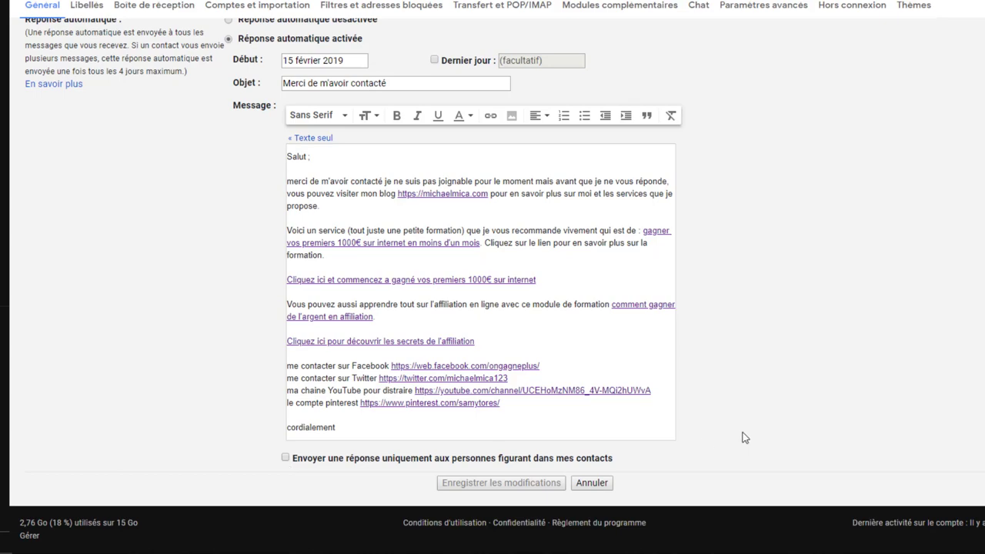
# - Find the signature section in the general settings and examine the existing signature text
pyautogui.scroll(3, 724, 433)
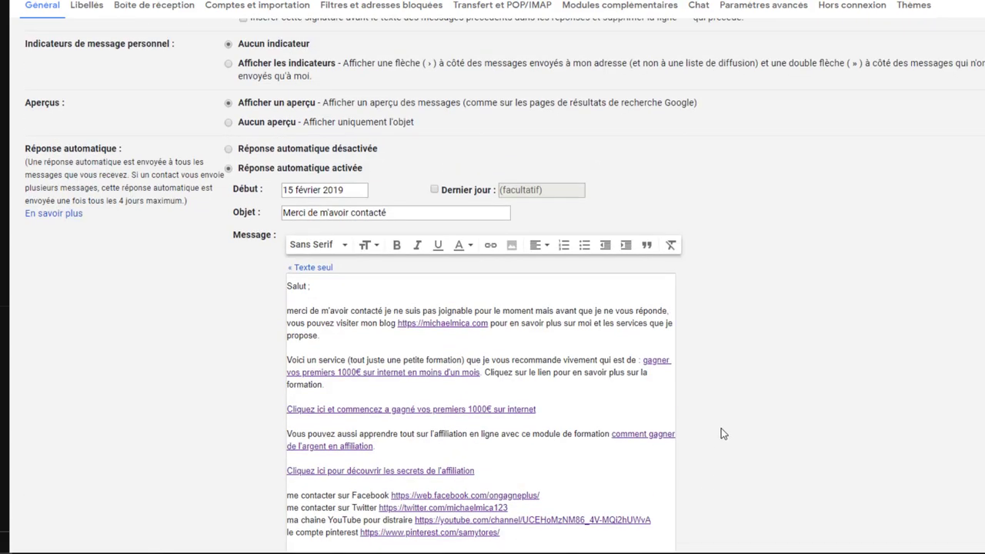
pyautogui.scroll(20, 722, 425)
pyautogui.scroll(5, 724, 429)
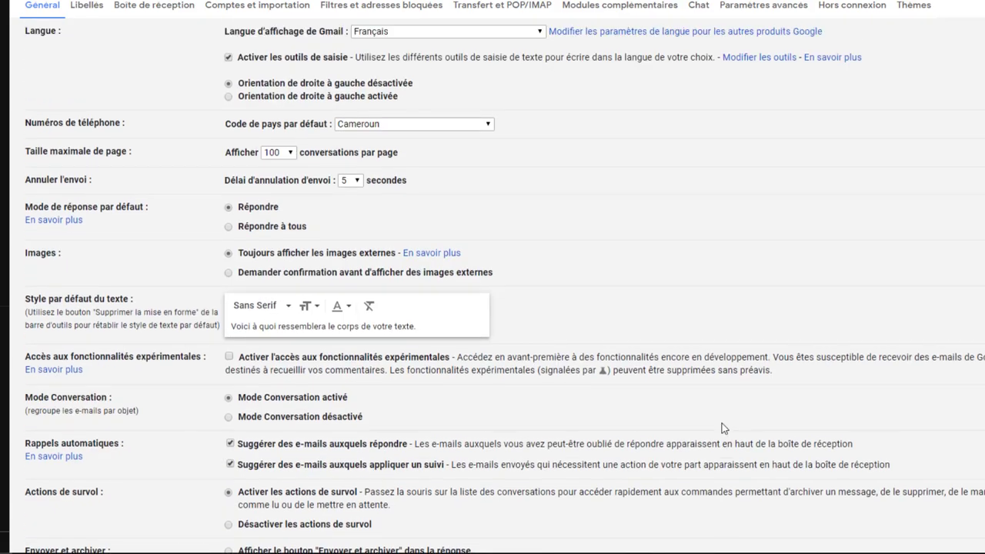
pyautogui.scroll(-10, 739, 291)
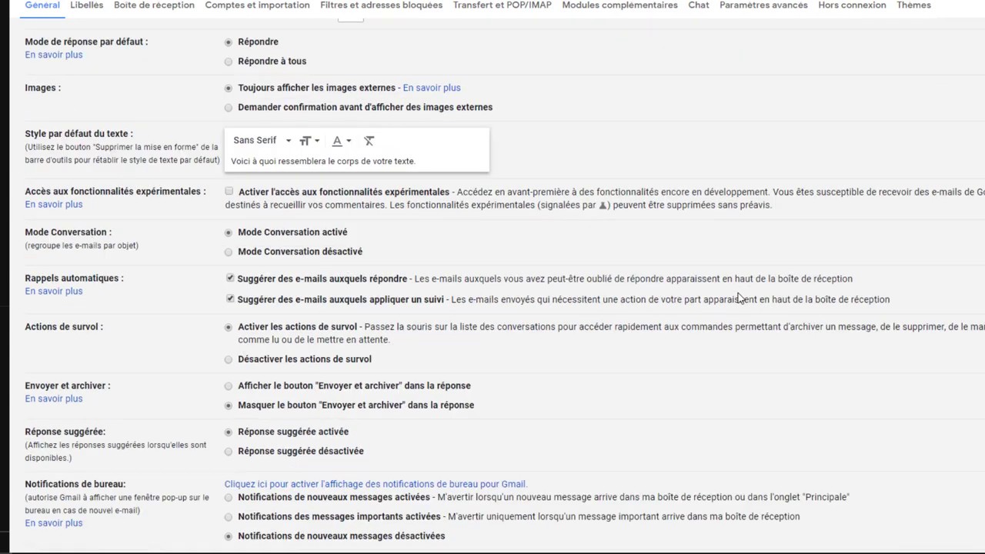
pyautogui.scroll(-13, 739, 293)
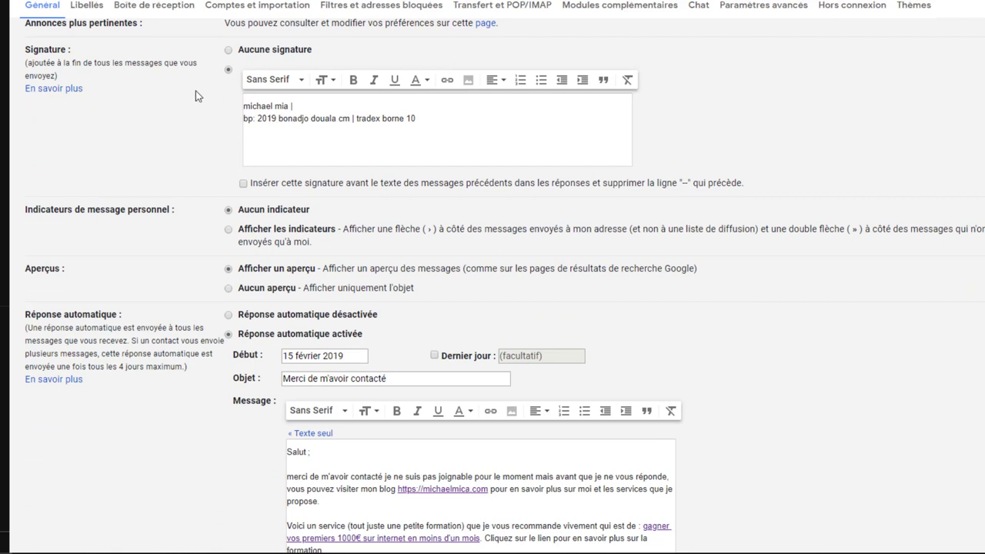
pyautogui.scroll(1, 140, 98)
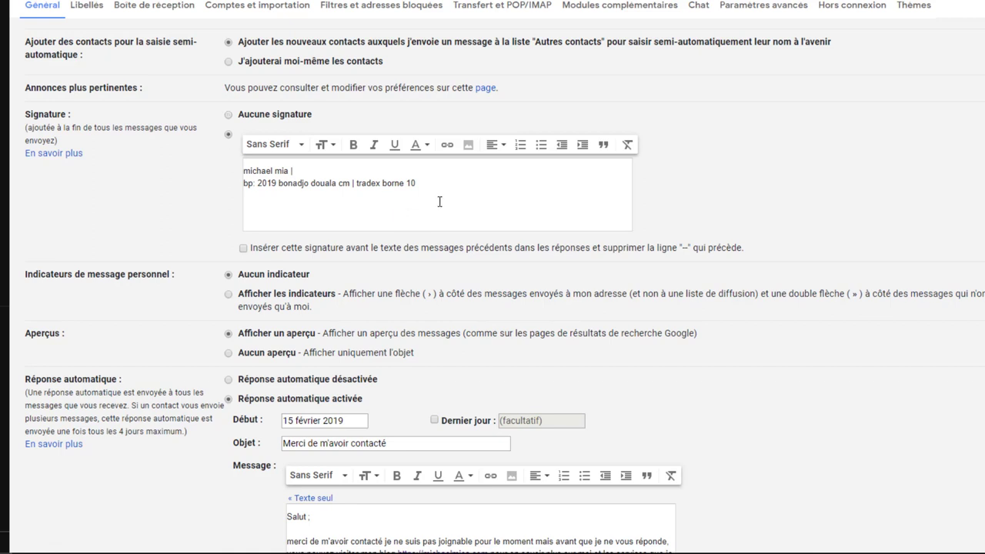
pyautogui.moveTo(418, 184); pyautogui.dragTo(240, 169)
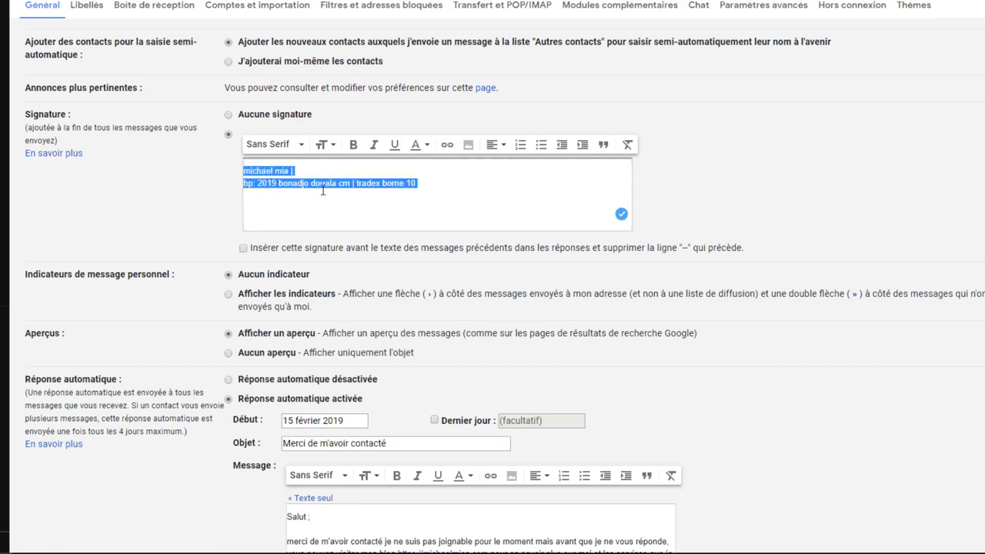
pyautogui.click(404, 187)
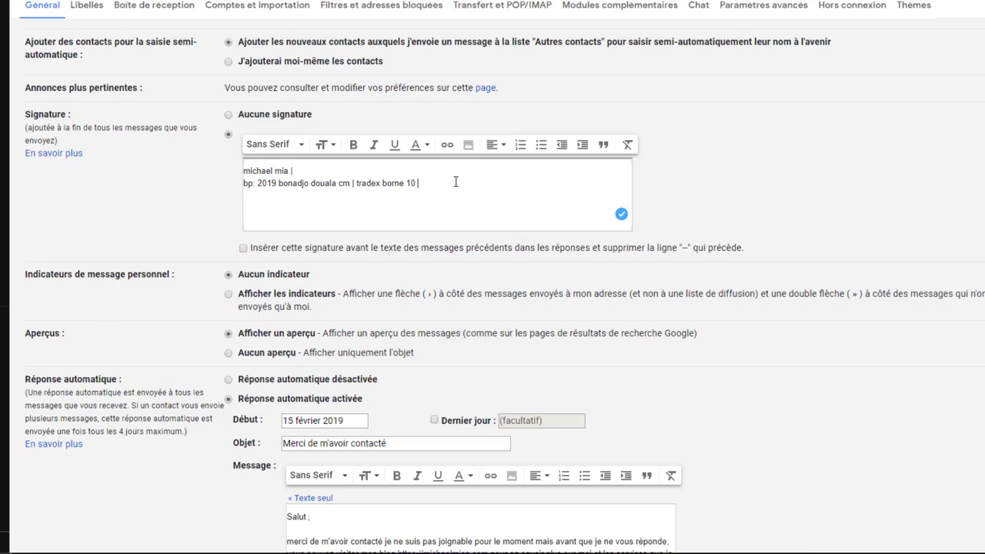
# - Review the general settings once more, from signature to automatic reply, and return to the inbox
pyautogui.scroll(-1, 762, 219)
pyautogui.scroll(-4, 760, 222)
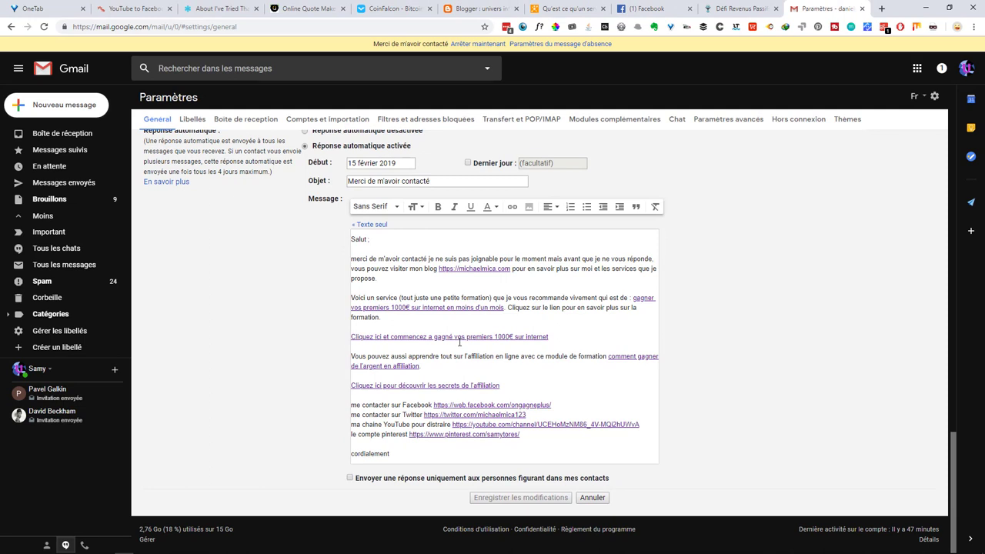
pyautogui.scroll(6, 459, 342)
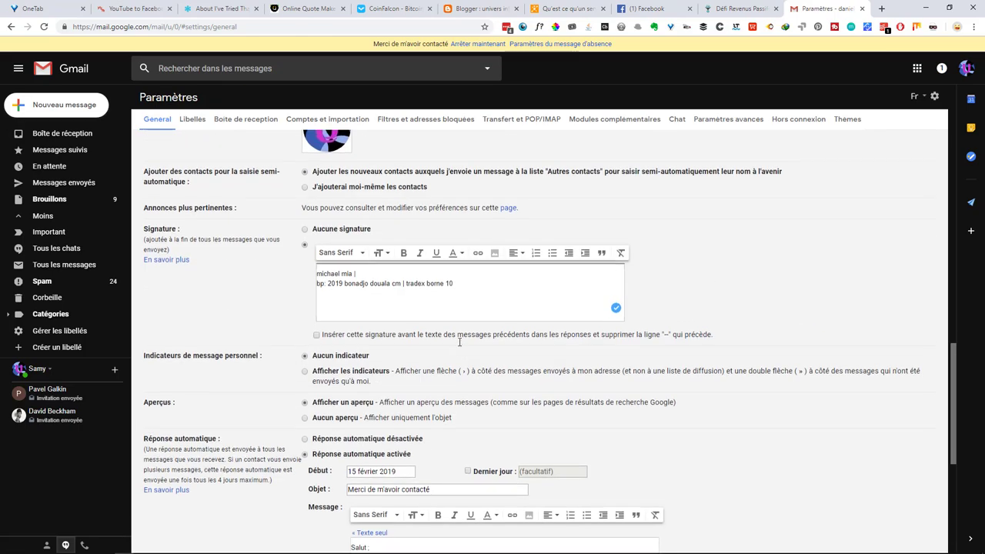
pyautogui.scroll(7, 459, 342)
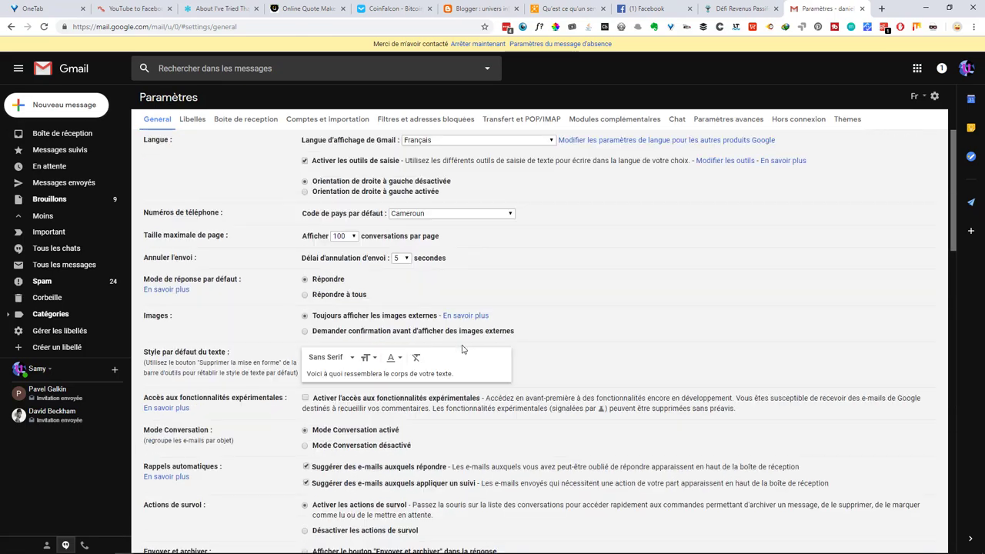
pyautogui.scroll(-4, 462, 347)
pyautogui.scroll(-10, 463, 351)
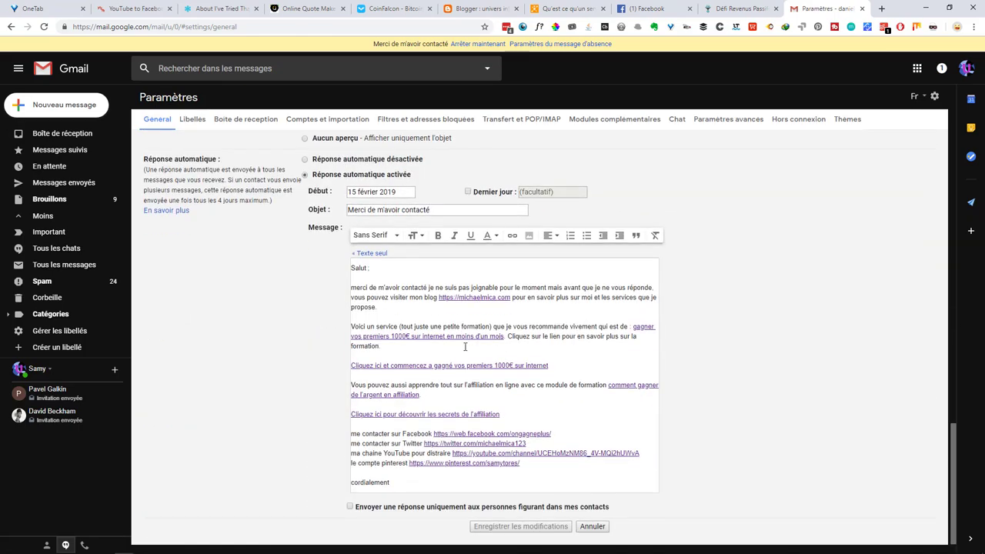
pyautogui.scroll(-1, 466, 345)
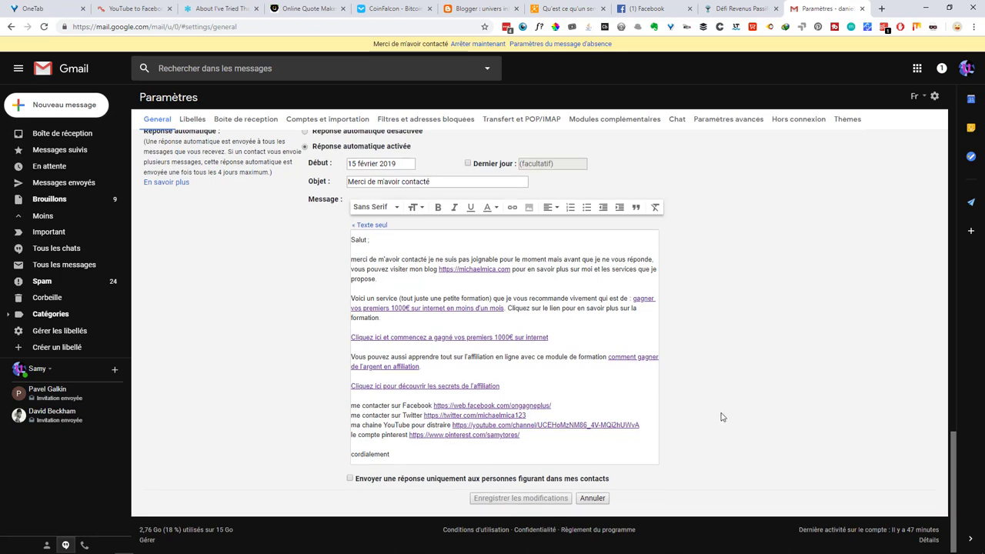
pyautogui.scroll(3, 719, 415)
pyautogui.scroll(-3, 717, 419)
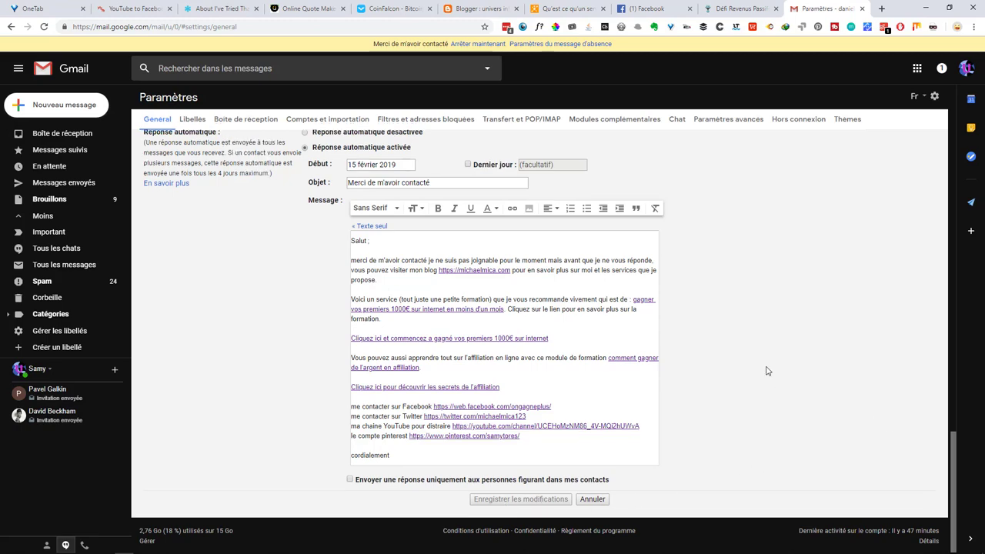
pyautogui.scroll(15, 767, 368)
pyautogui.scroll(1, 767, 358)
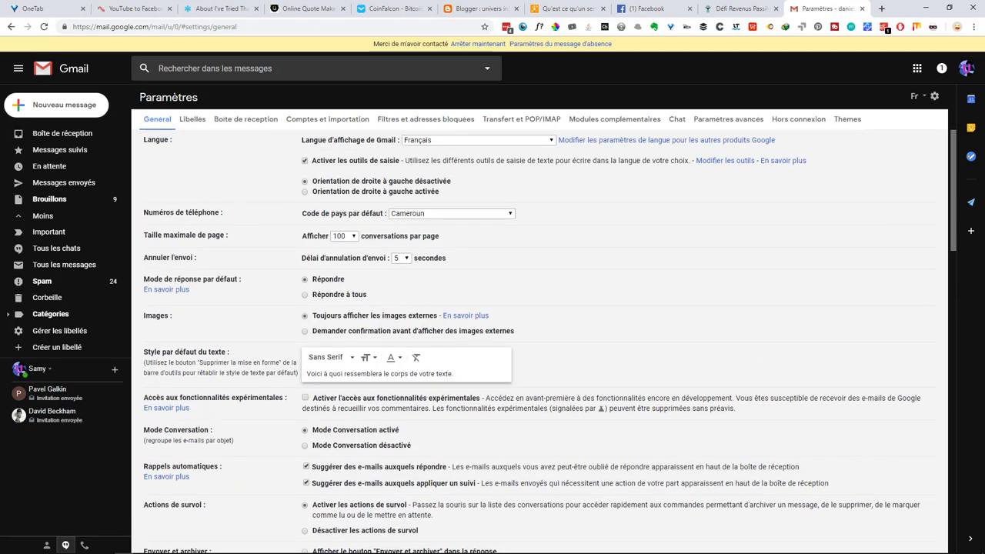
pyautogui.click(64, 135)
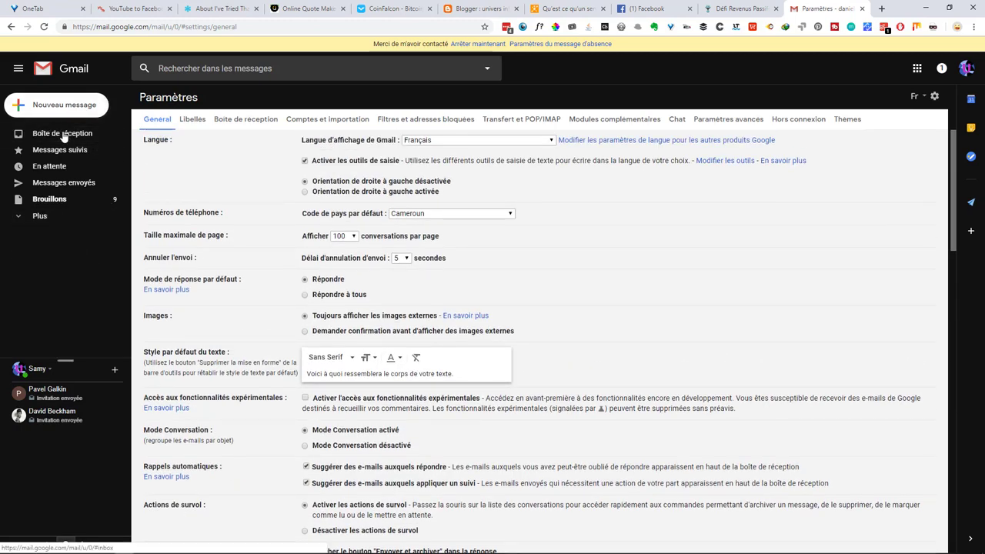